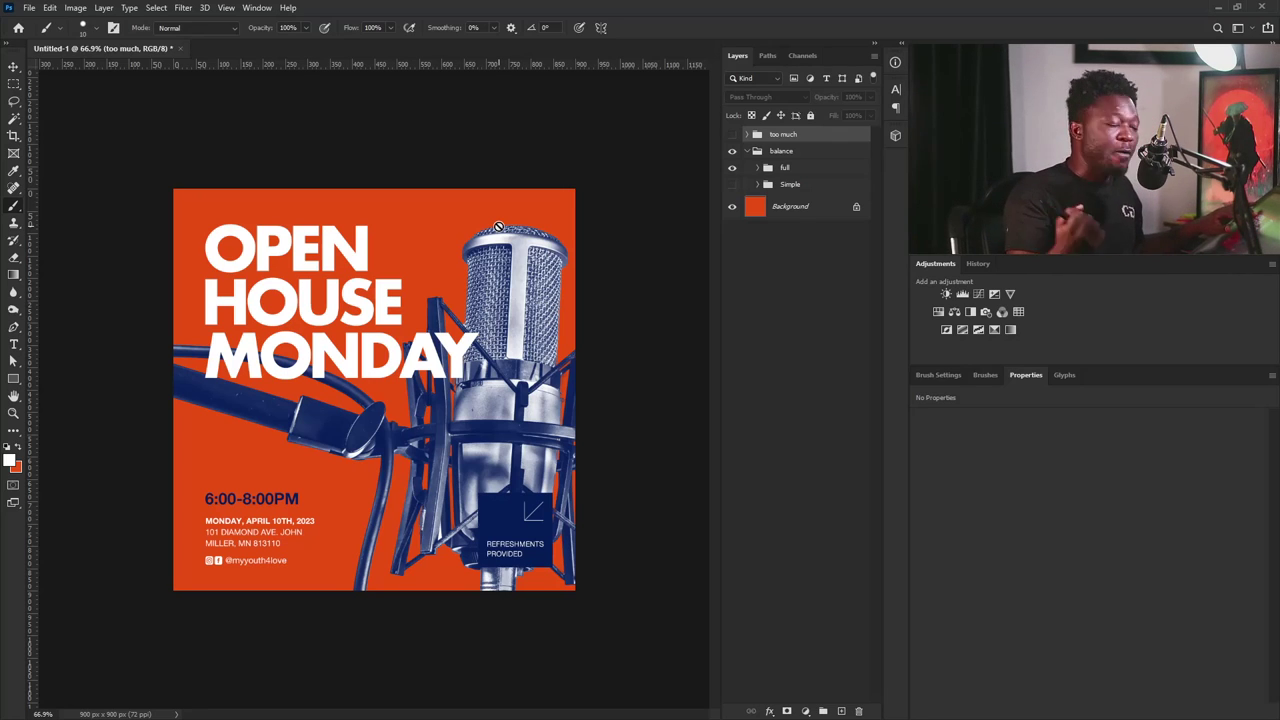
Step: Add a new layer above the full group and outline the event details block with a white brush stroke
{"action": "left_click", "coordinate": [798, 170]}
{"action": "left_click", "coordinate": [842, 712]}
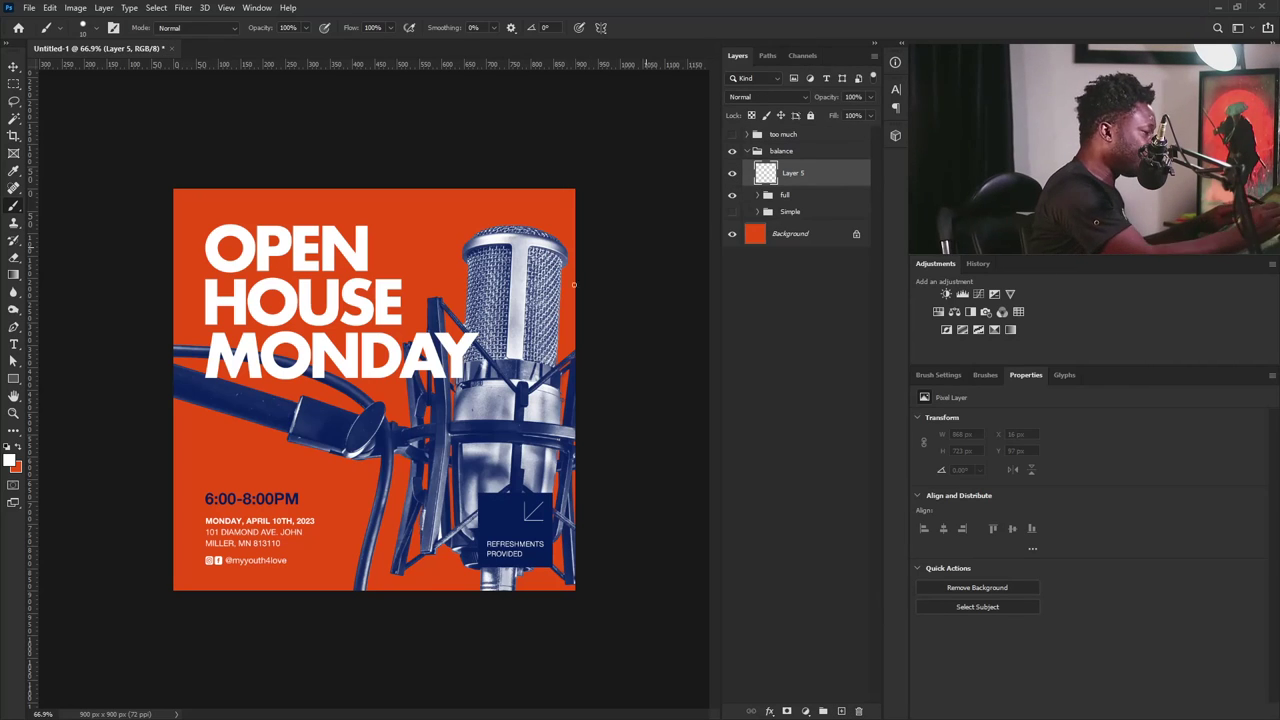
{"action": "mouse_move", "coordinate": [175, 459]}
{"action": "left_mouse_down"}
{"action": "mouse_move", "coordinate": [330, 476]}
{"action": "mouse_move", "coordinate": [330, 588]}
{"action": "mouse_move", "coordinate": [176, 578]}
{"action": "mouse_move", "coordinate": [108, 694]}
{"action": "left_mouse_up"}
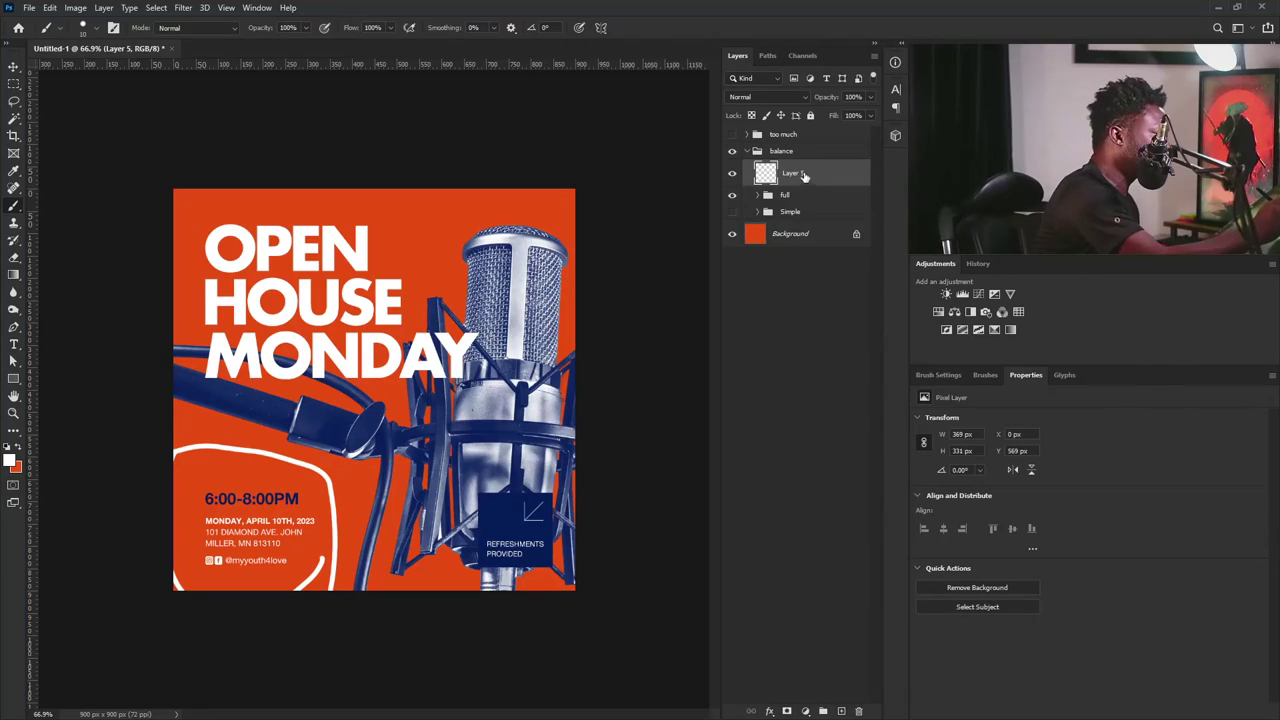
Step: Show the Simple group instead of the full group and its annotation, and brush marks over the empty areas around the headline on a new layer
{"action": "left_click_drag", "start_coordinate": [731, 174], "coordinate": [735, 212]}
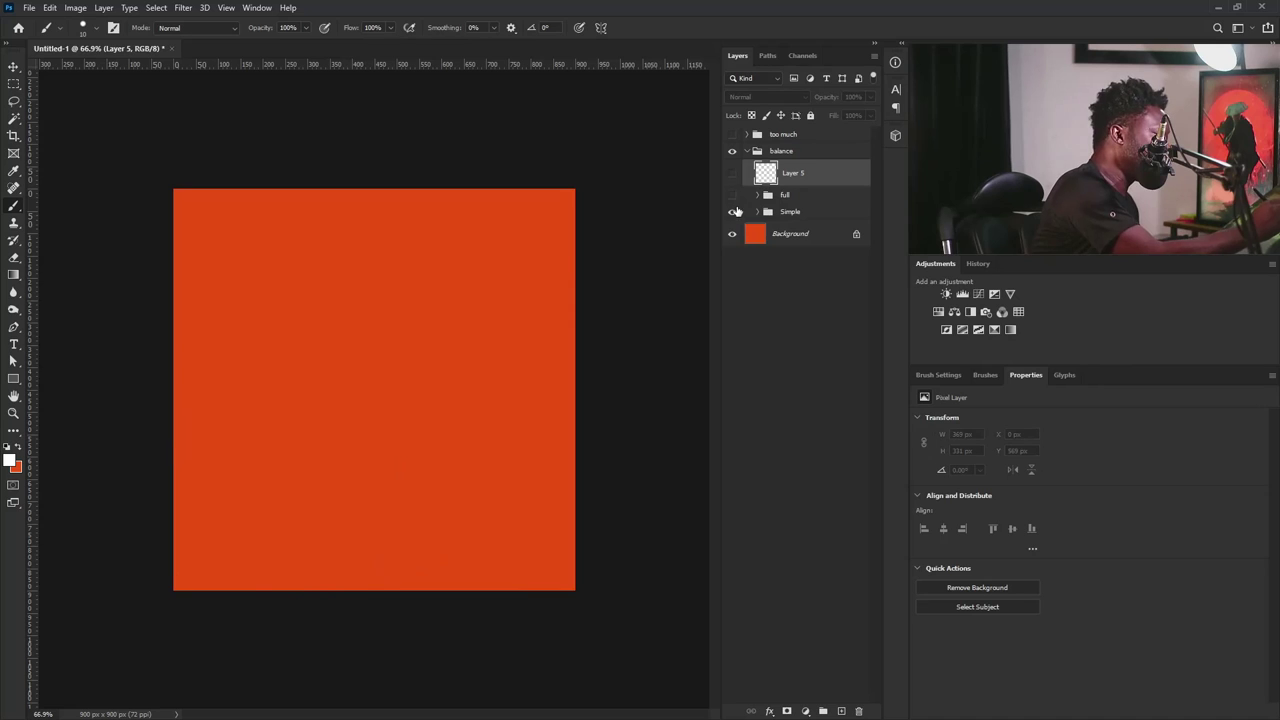
{"action": "left_click", "coordinate": [733, 212]}
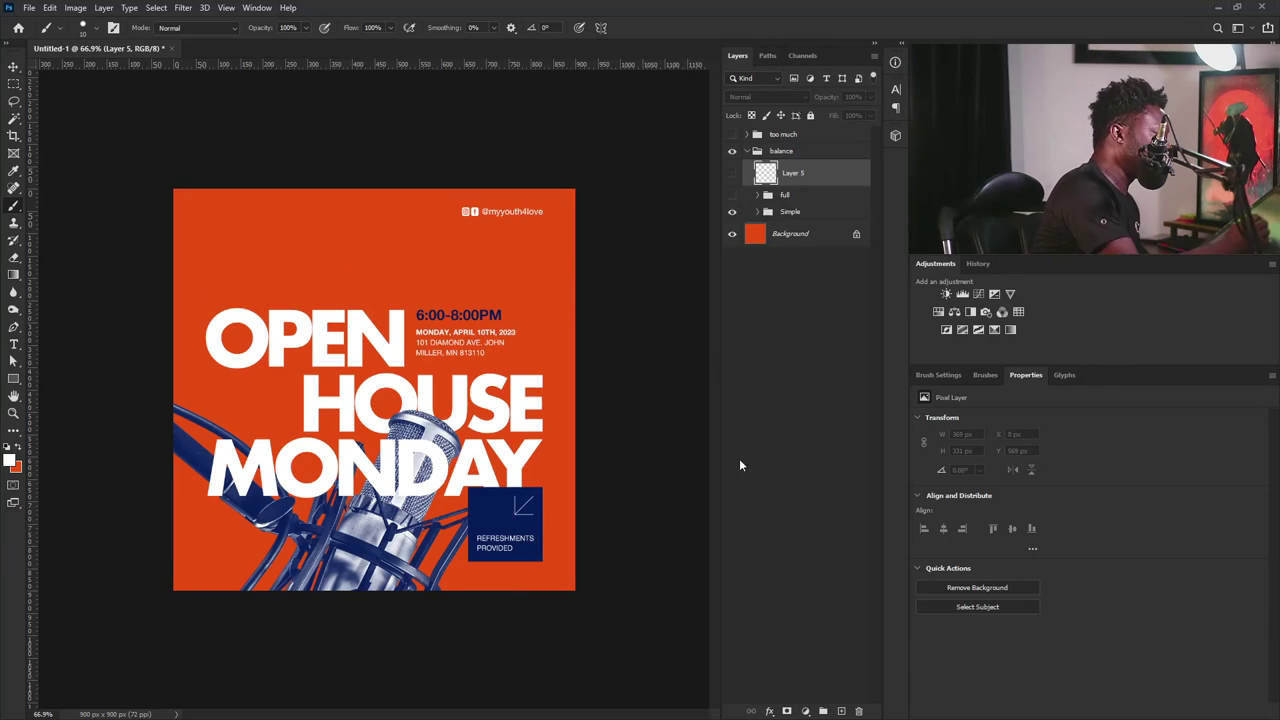
{"action": "left_click", "coordinate": [842, 711]}
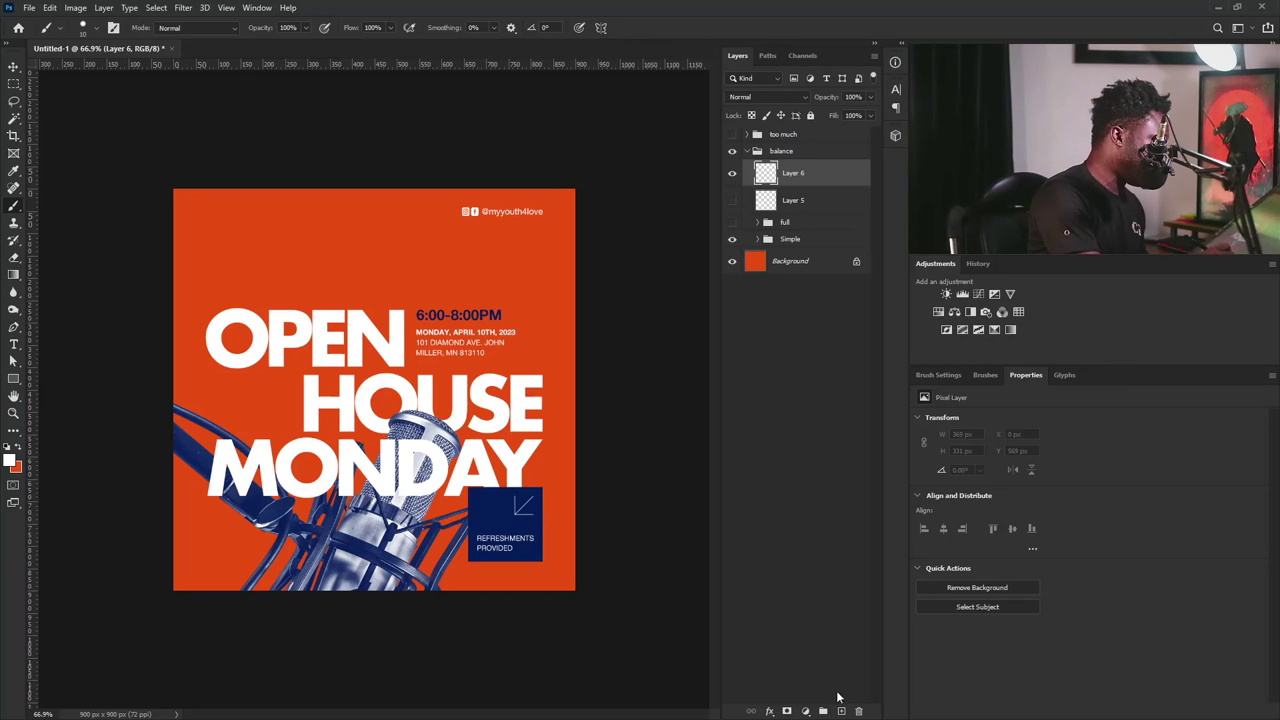
{"action": "left_click", "coordinate": [439, 279]}
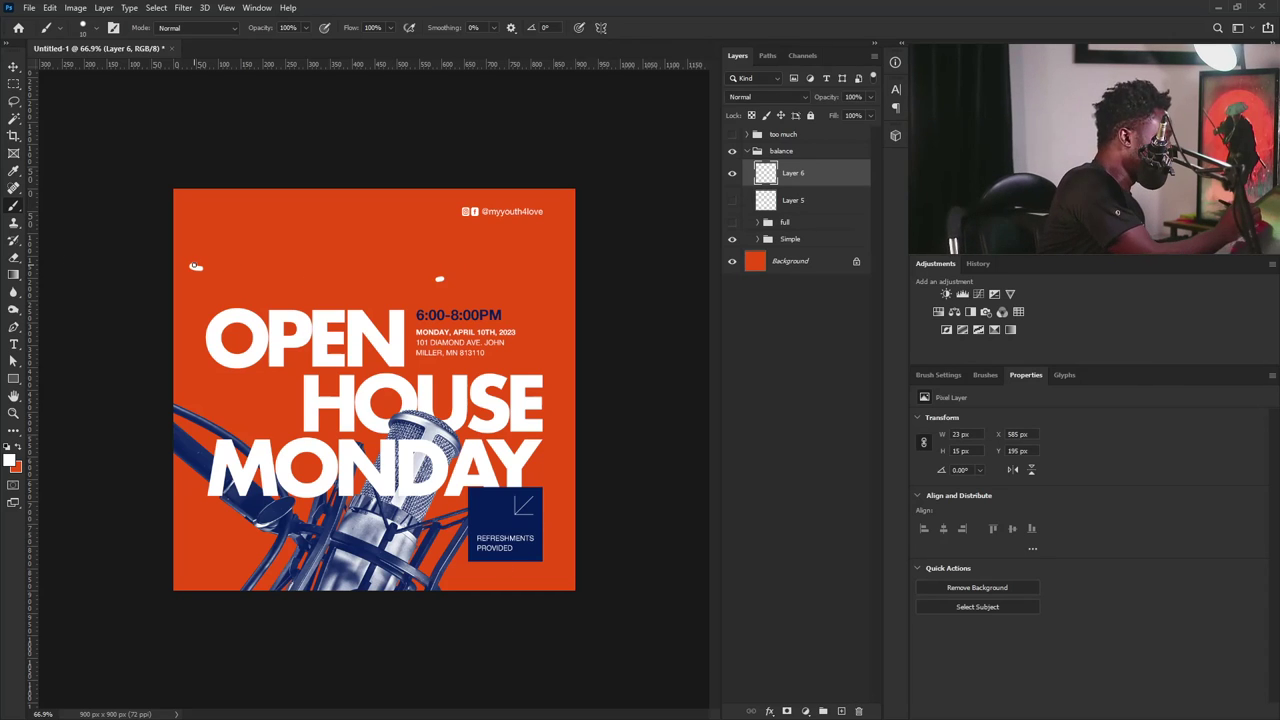
{"action": "left_click_drag", "start_coordinate": [195, 266], "coordinate": [610, 266]}
{"action": "left_click_drag", "start_coordinate": [300, 273], "coordinate": [742, 288]}
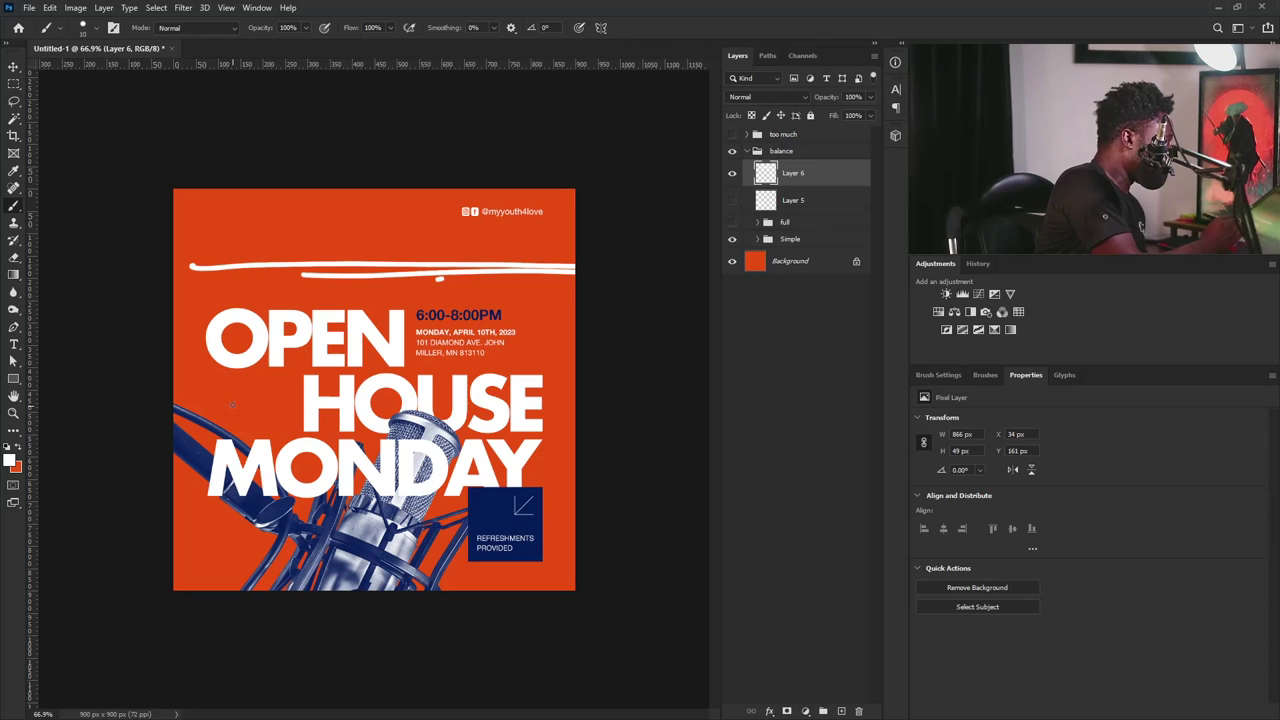
{"action": "left_click_drag", "start_coordinate": [232, 398], "coordinate": [265, 404]}
{"action": "left_click_drag", "start_coordinate": [194, 534], "coordinate": [198, 588]}
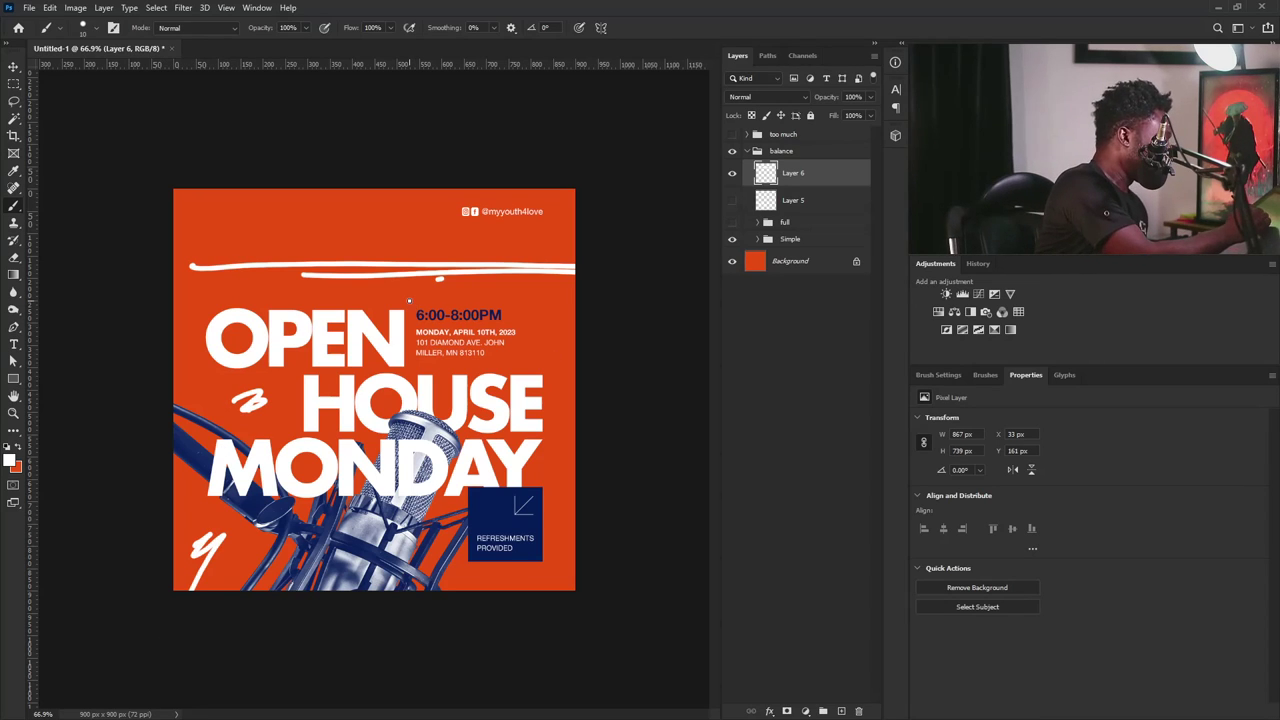
Step: Brush a white box around the time and address text and strokes on both sides of the social handle, and hide the annotation layer
{"action": "mouse_move", "coordinate": [409, 300]}
{"action": "left_mouse_down"}
{"action": "mouse_move", "coordinate": [409, 382]}
{"action": "mouse_move", "coordinate": [568, 362]}
{"action": "left_mouse_up"}
{"action": "left_click_drag", "start_coordinate": [540, 298], "coordinate": [539, 362]}
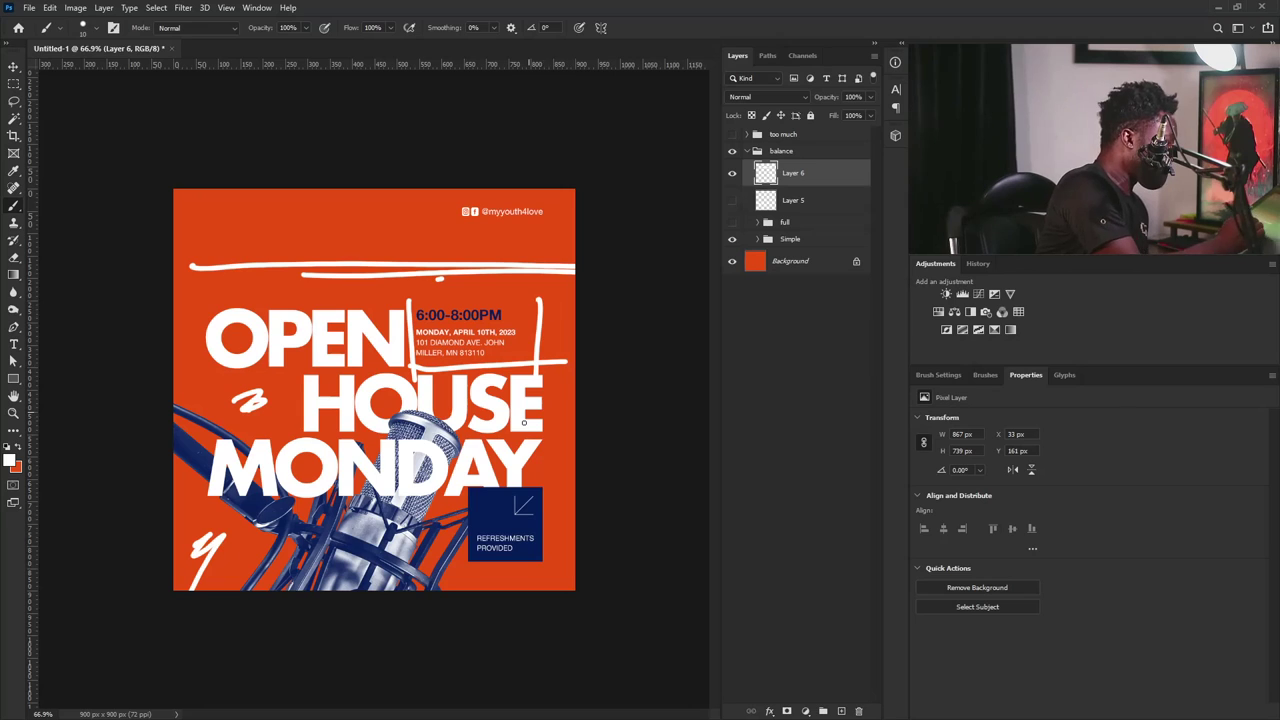
{"action": "left_click_drag", "start_coordinate": [402, 298], "coordinate": [553, 297]}
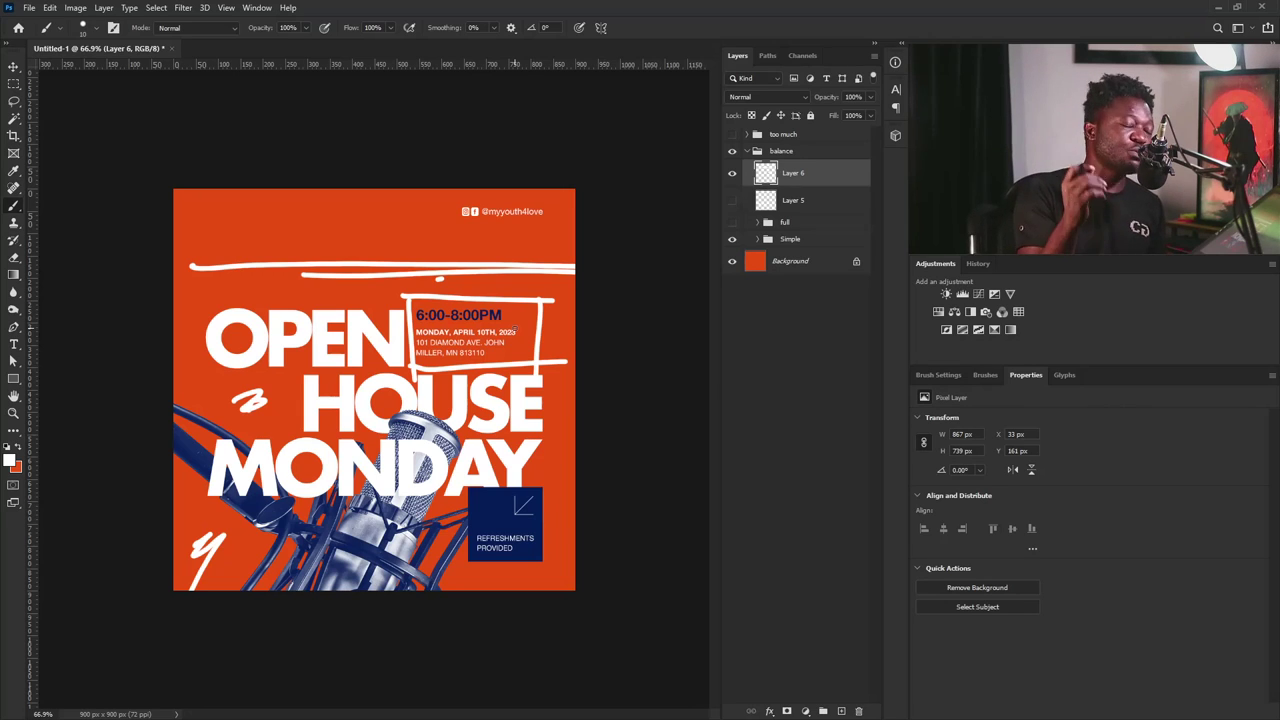
{"action": "left_click_drag", "start_coordinate": [442, 190], "coordinate": [444, 252]}
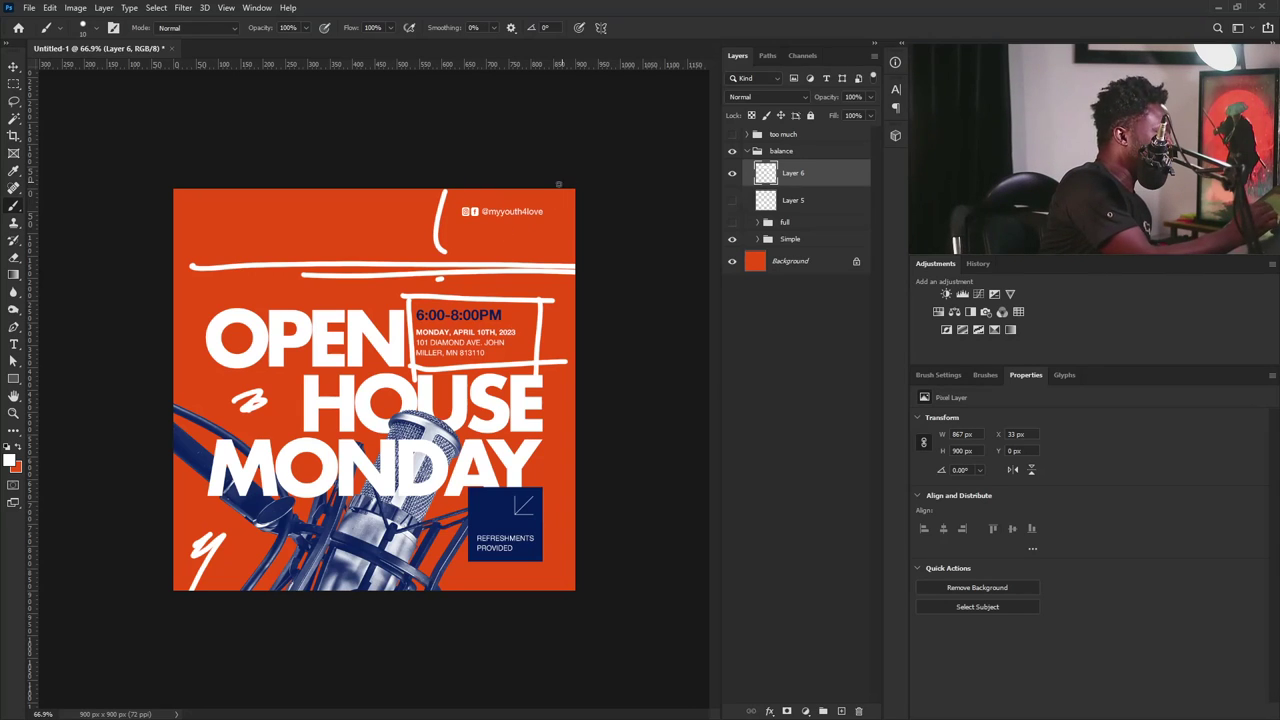
{"action": "left_click_drag", "start_coordinate": [557, 190], "coordinate": [560, 226]}
{"action": "key", "text": "ctrl+comma"}
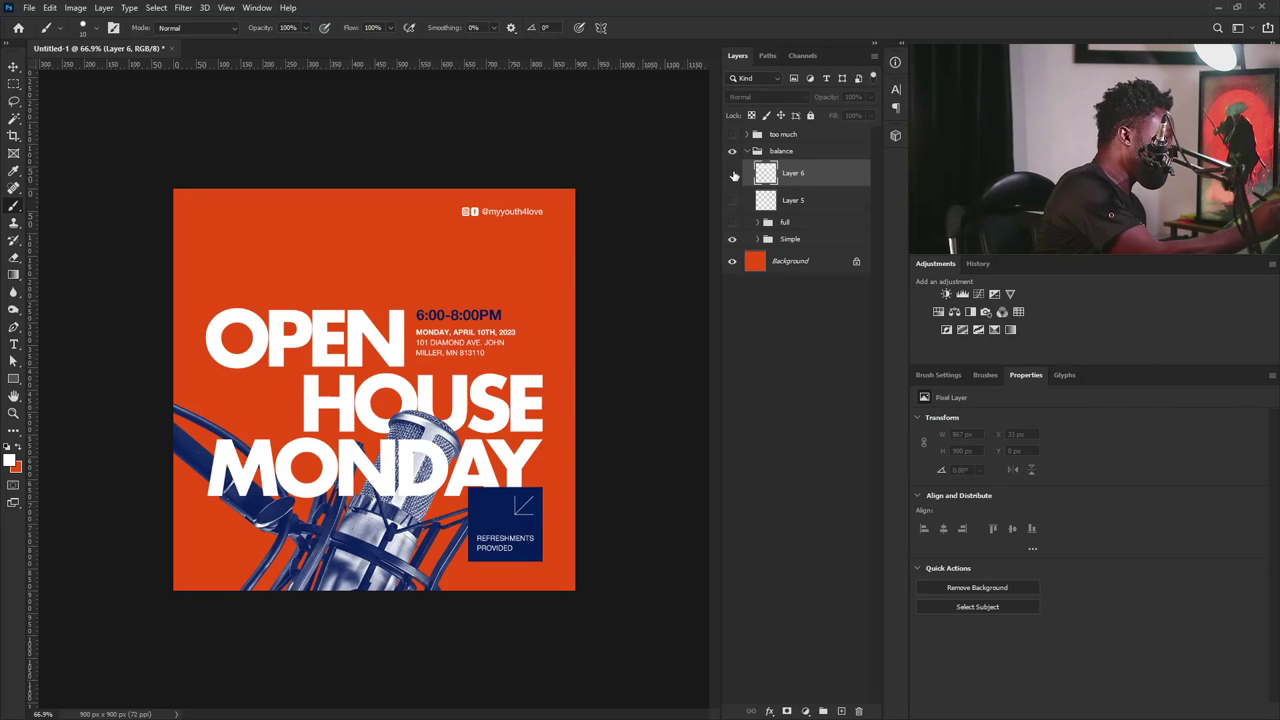
Step: On a new layer, underline the social handle and brush a wavy line through the empty space above the headline, then hide that layer
{"action": "left_click", "coordinate": [841, 711]}
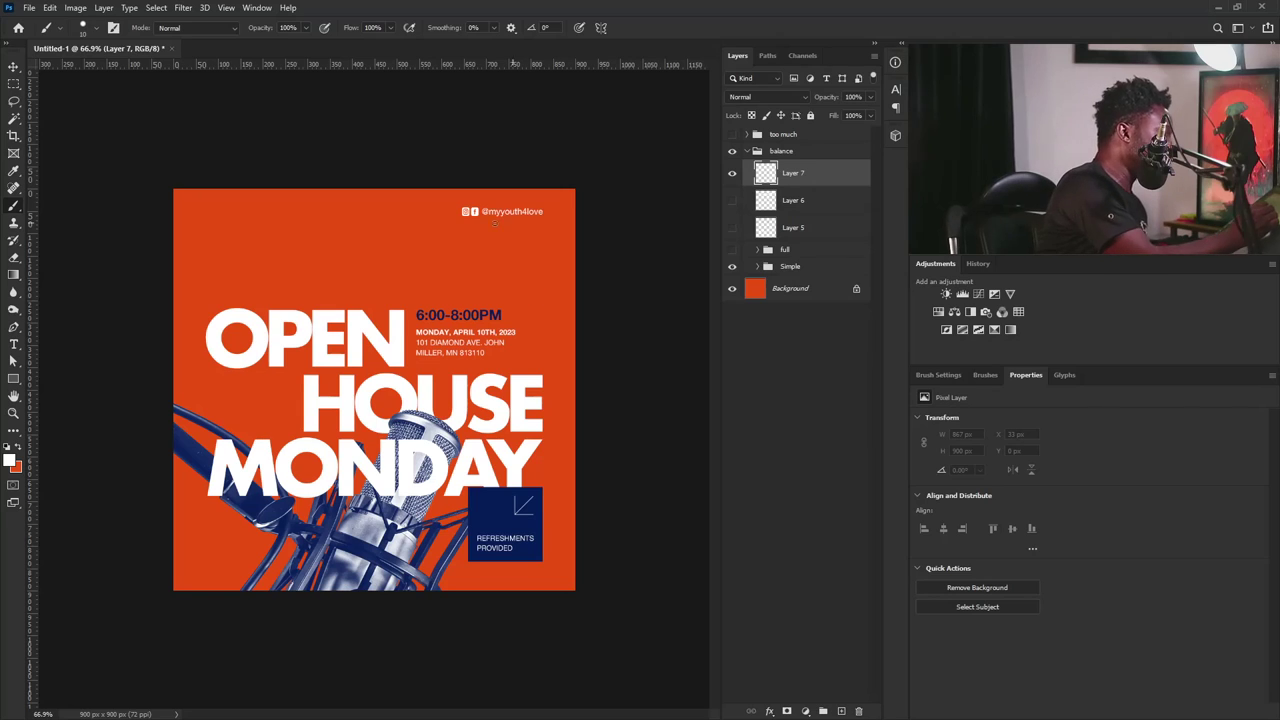
{"action": "left_click_drag", "start_coordinate": [450, 227], "coordinate": [582, 220]}
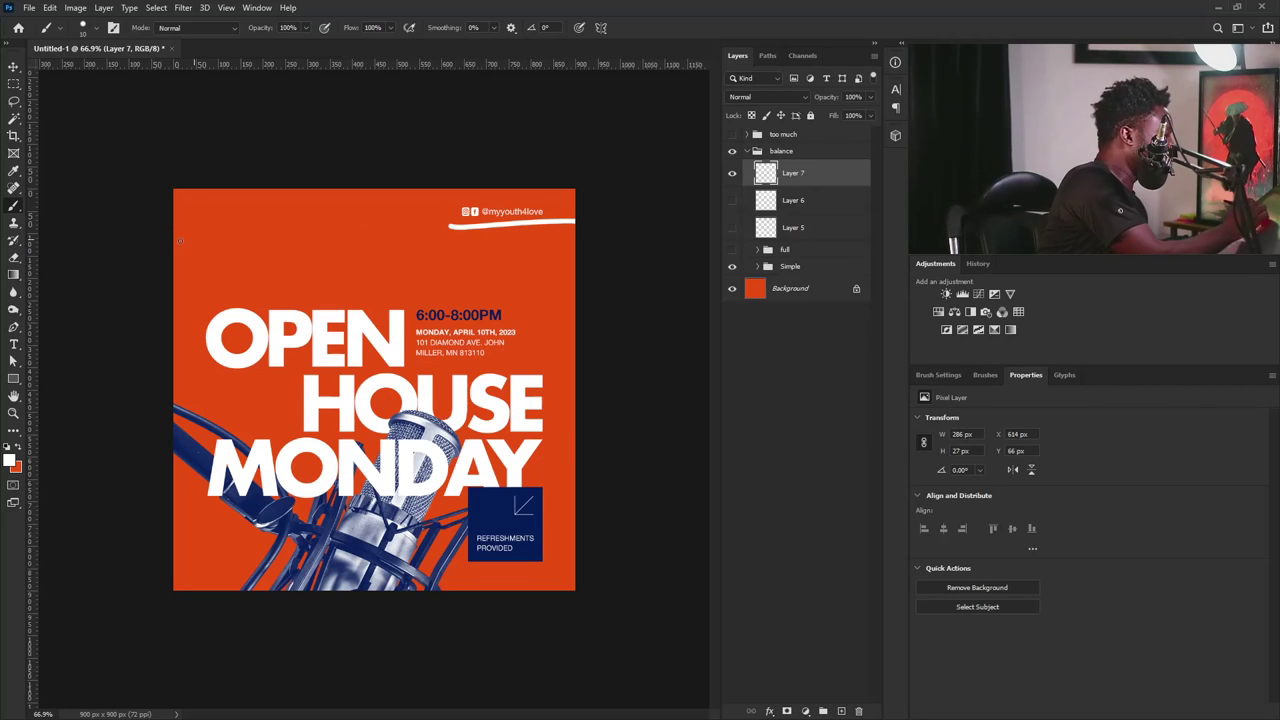
{"action": "mouse_move", "coordinate": [176, 244]}
{"action": "left_mouse_down"}
{"action": "mouse_move", "coordinate": [300, 228]}
{"action": "mouse_move", "coordinate": [333, 262]}
{"action": "mouse_move", "coordinate": [385, 282]}
{"action": "mouse_move", "coordinate": [578, 256]}
{"action": "left_mouse_up"}
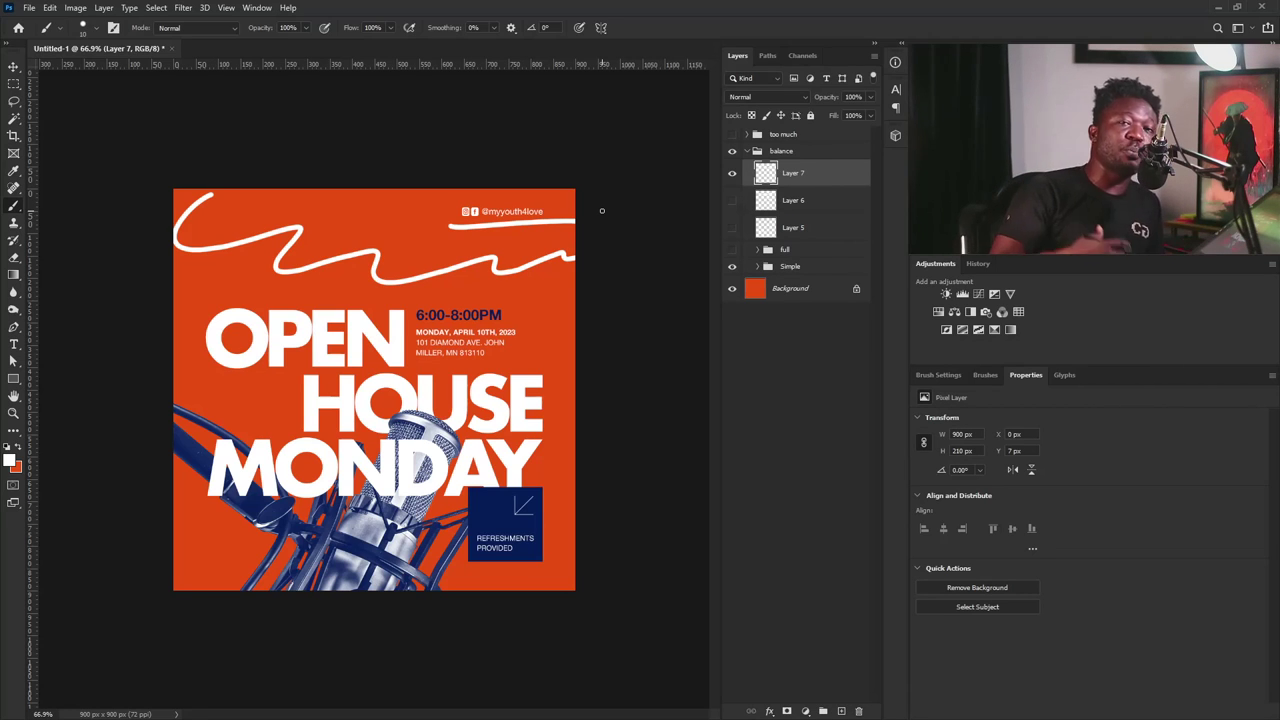
{"action": "left_click_drag", "start_coordinate": [438, 270], "coordinate": [452, 210]}
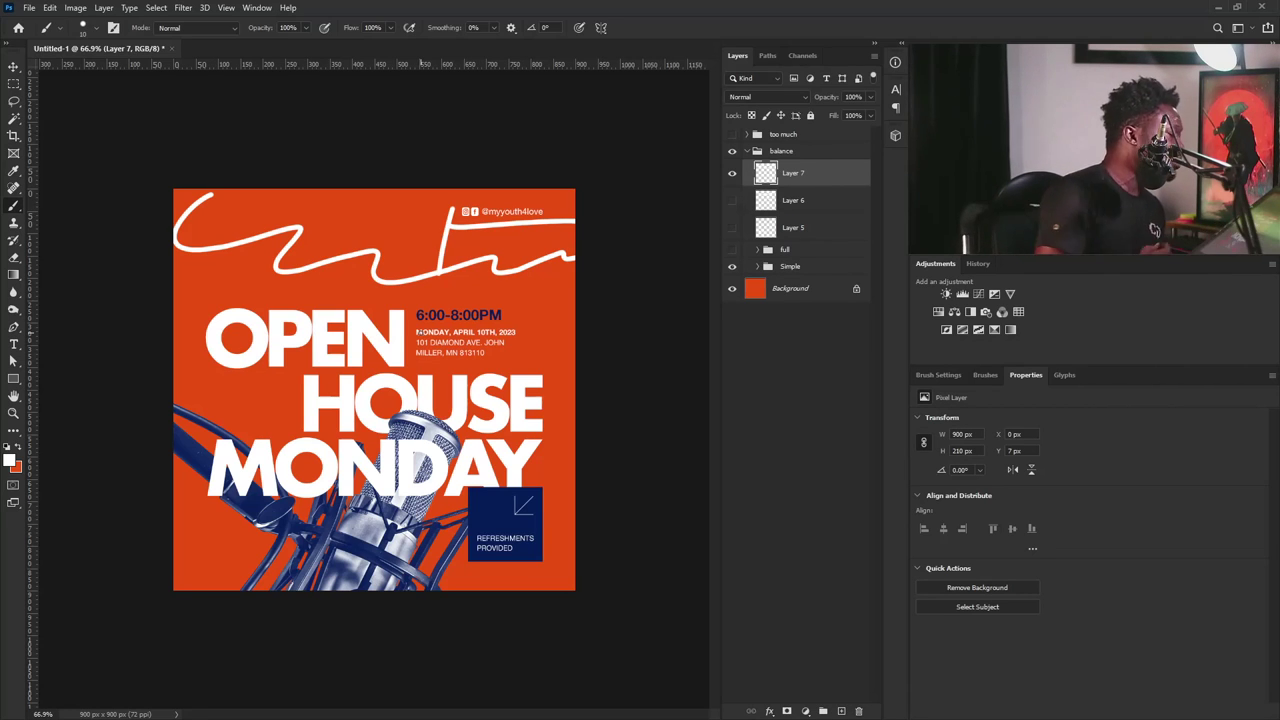
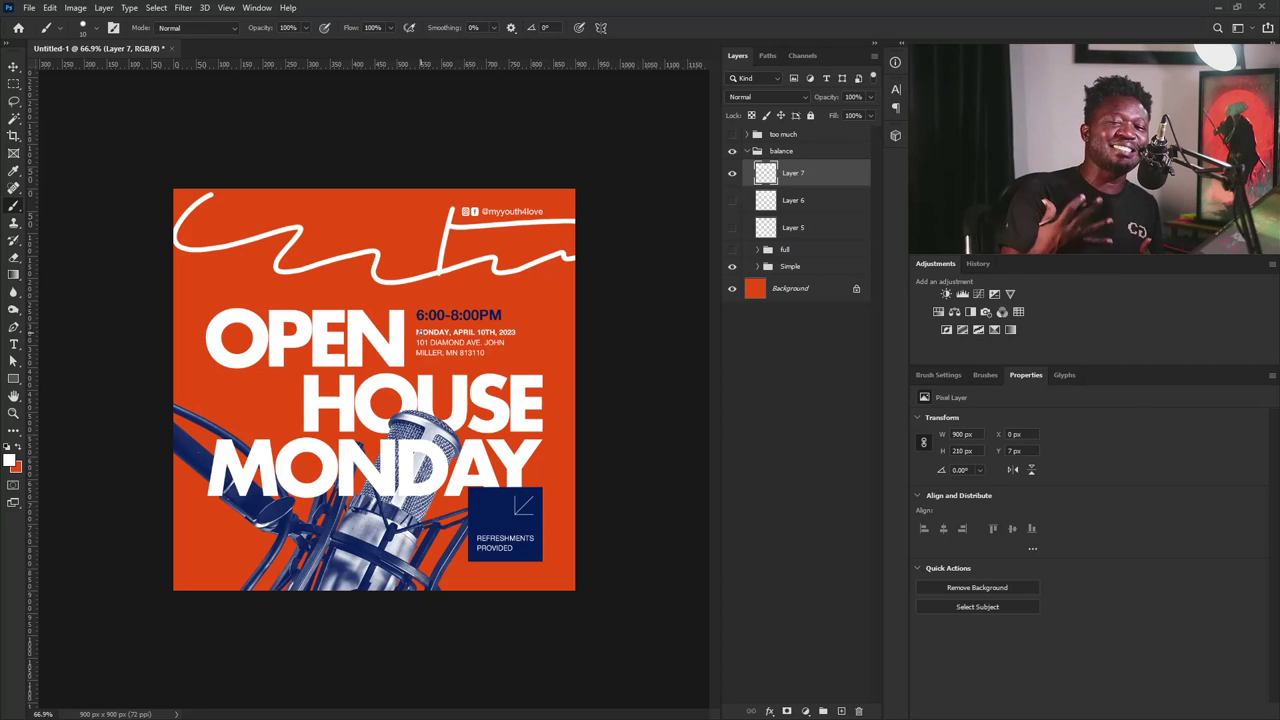
{"action": "key", "text": "ctrl+comma"}
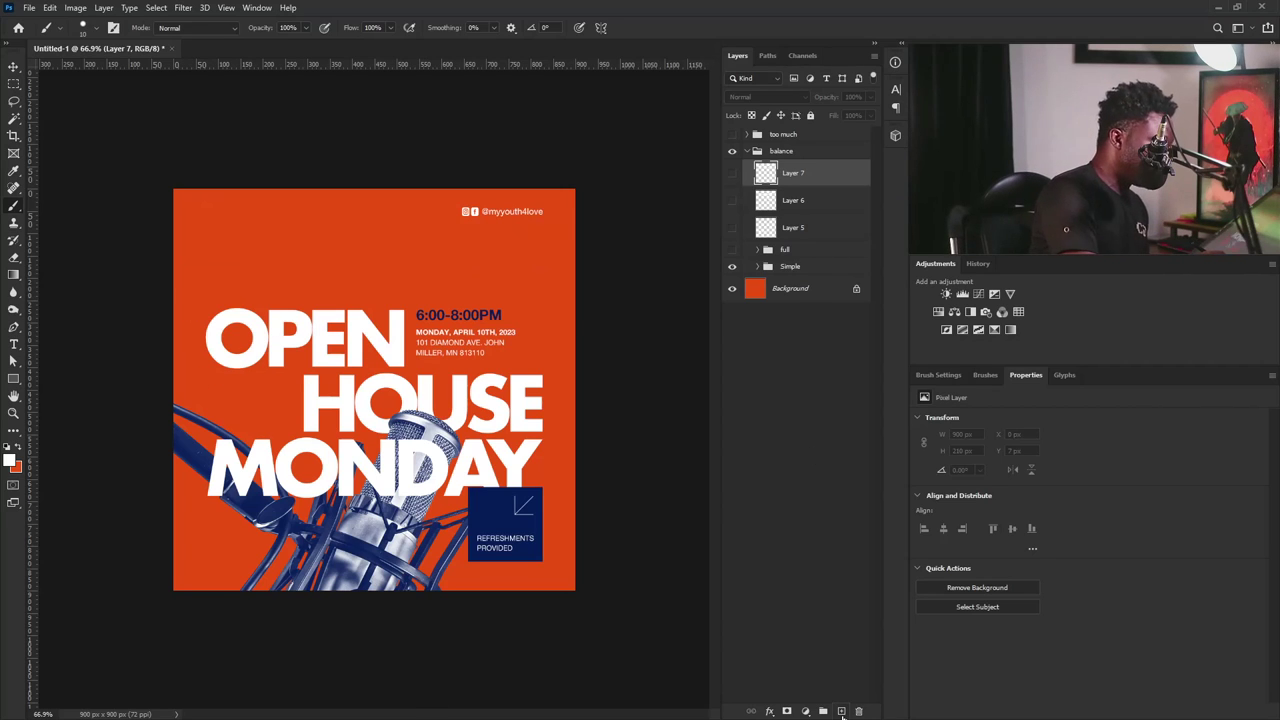
Step: On a new layer, brush a large curved outline around the headline and microphone and bracket the social handle separately
{"action": "left_click", "coordinate": [841, 711]}
{"action": "mouse_move", "coordinate": [160, 296]}
{"action": "left_mouse_down"}
{"action": "mouse_move", "coordinate": [295, 269]}
{"action": "mouse_move", "coordinate": [590, 286]}
{"action": "left_mouse_up"}
{"action": "left_click_drag", "start_coordinate": [590, 548], "coordinate": [490, 596]}
{"action": "left_click_drag", "start_coordinate": [162, 505], "coordinate": [246, 598]}
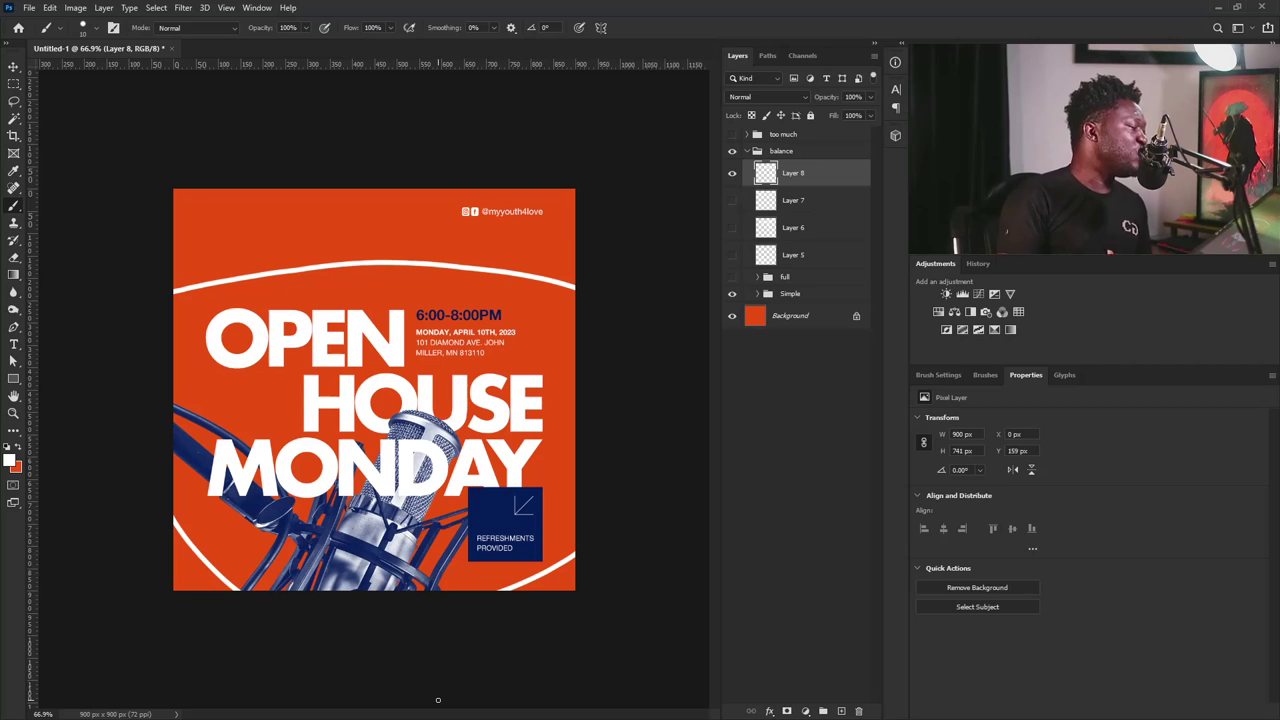
{"action": "mouse_move", "coordinate": [443, 195]}
{"action": "left_mouse_down"}
{"action": "mouse_move", "coordinate": [425, 250]}
{"action": "mouse_move", "coordinate": [556, 196]}
{"action": "left_mouse_up"}
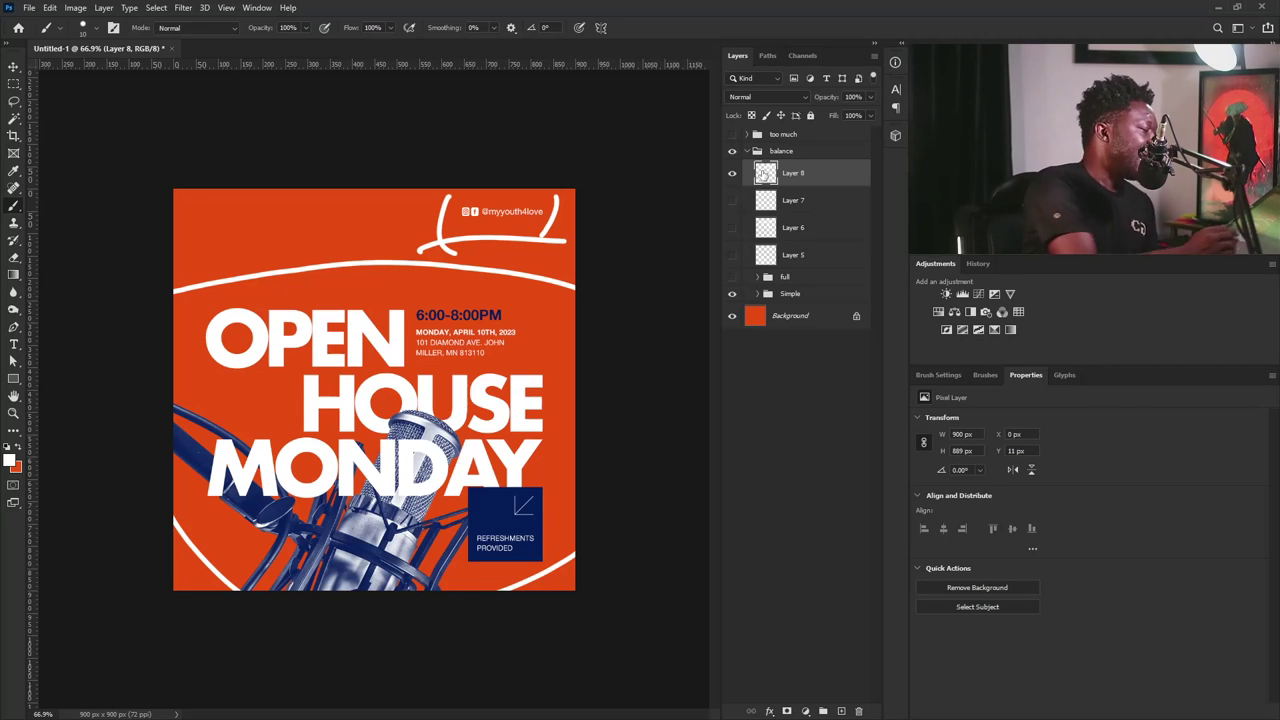
Step: Hide the annotation layer and the Simple group, and show the full group again
{"action": "left_click", "coordinate": [731, 173]}
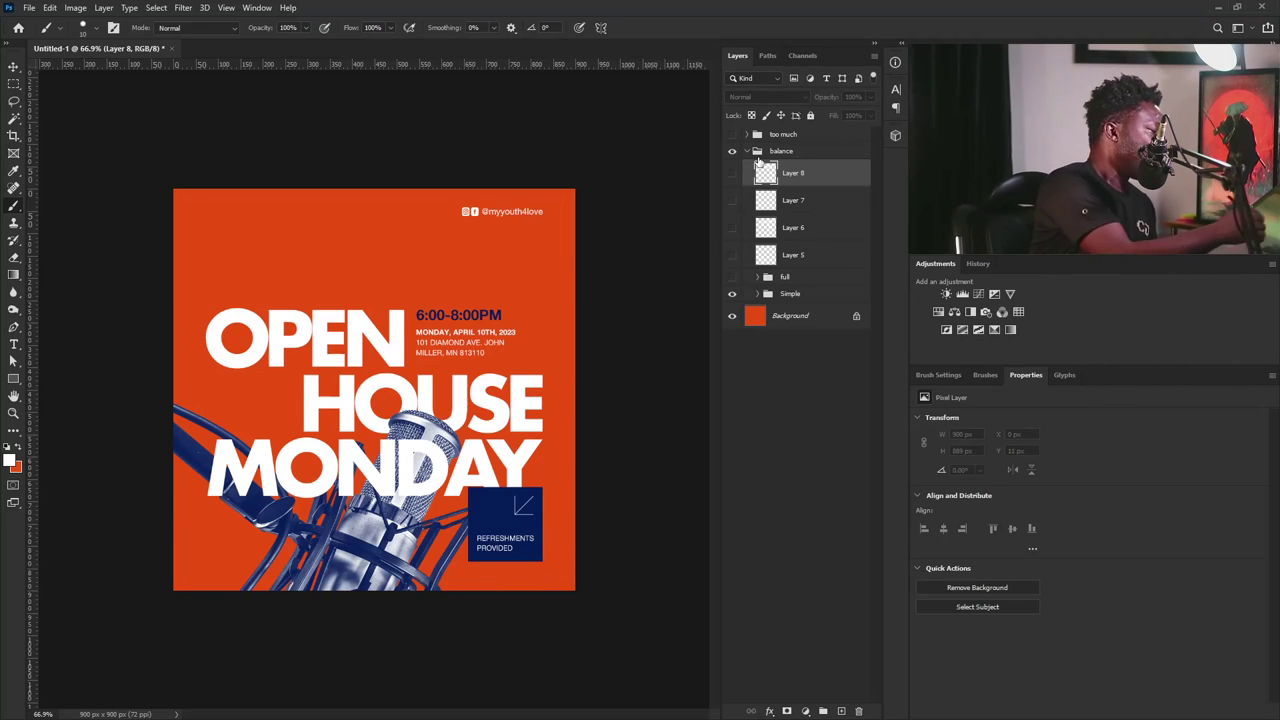
{"action": "left_click", "coordinate": [732, 293]}
{"action": "left_click", "coordinate": [732, 278]}
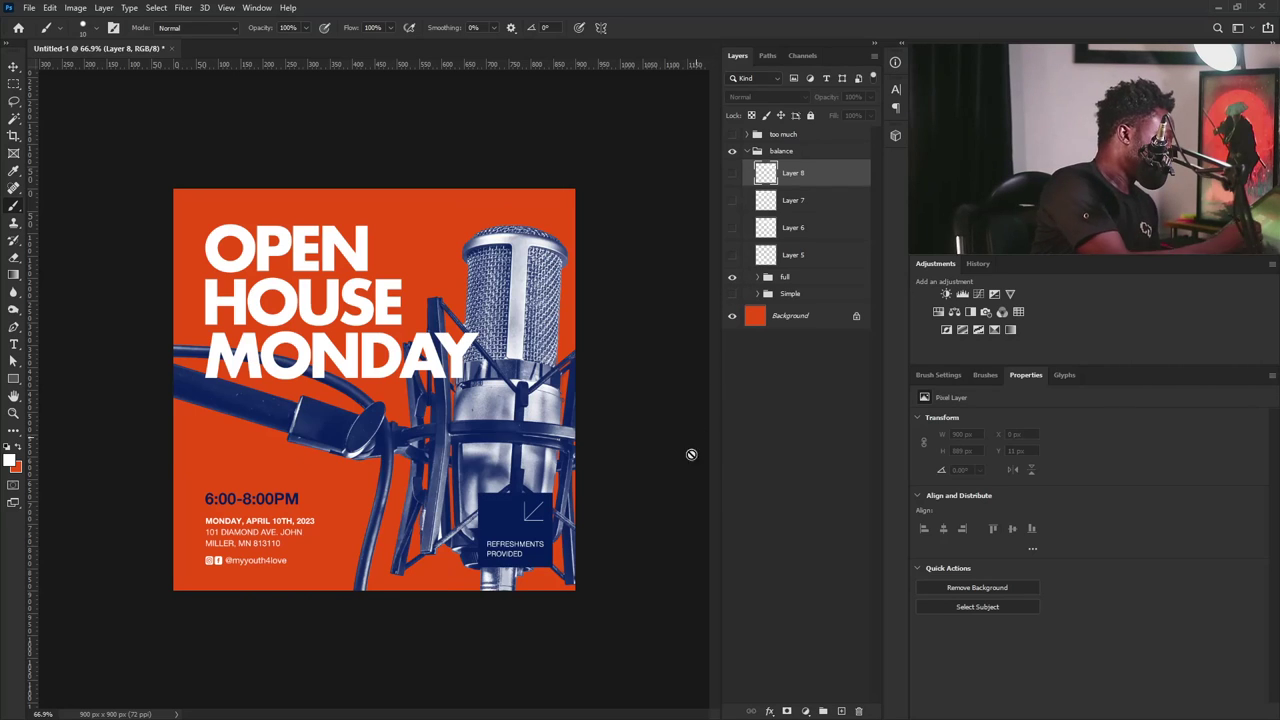